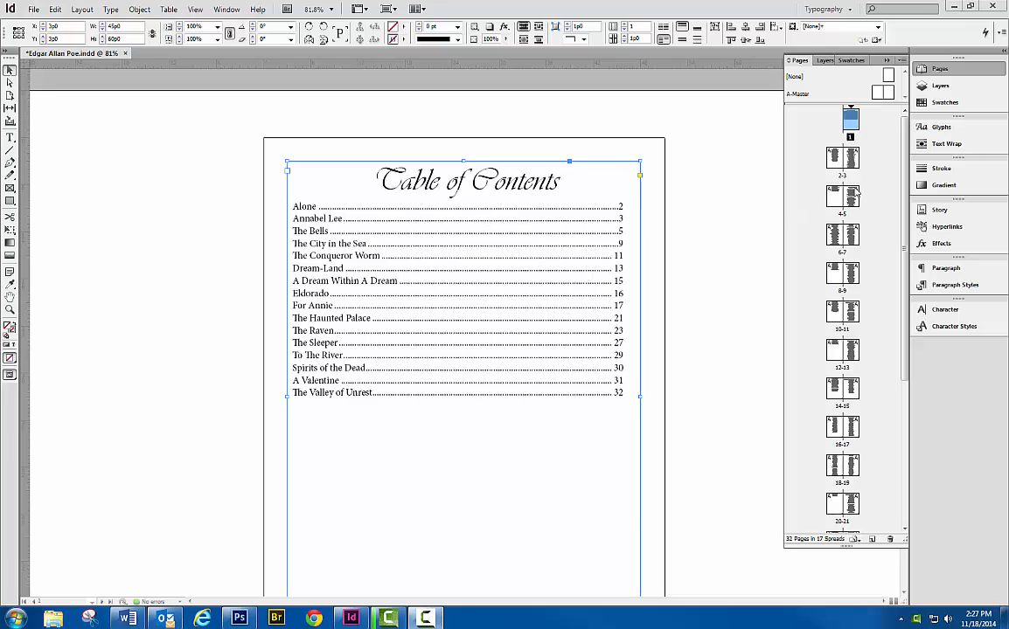
- Review the spreads for pages 4-5 and 6-7, and return to the table of contents on page 1
key(ctrl+r)
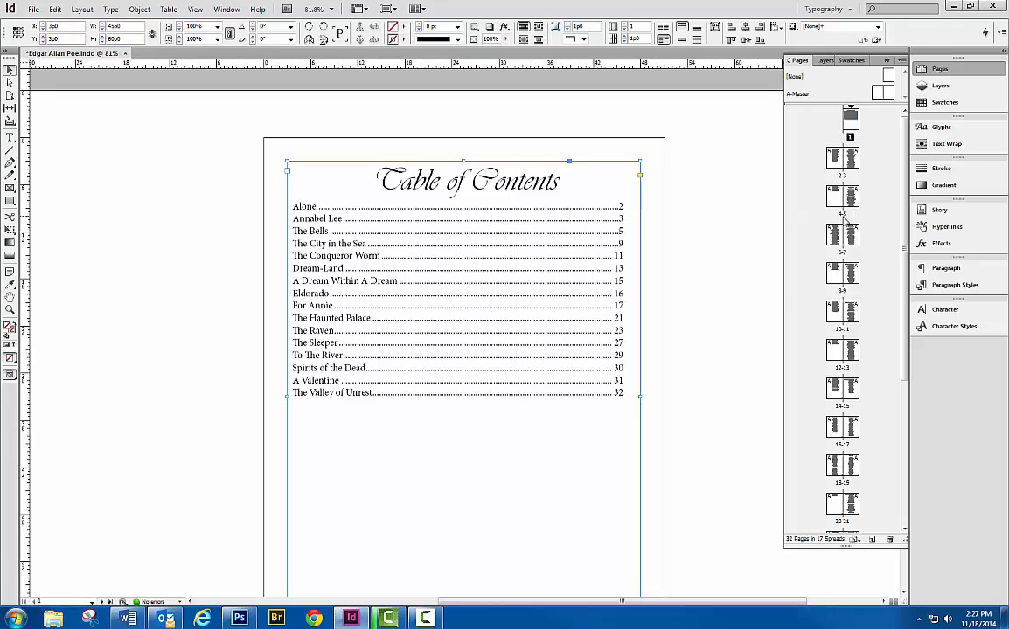
double_click(840, 208)
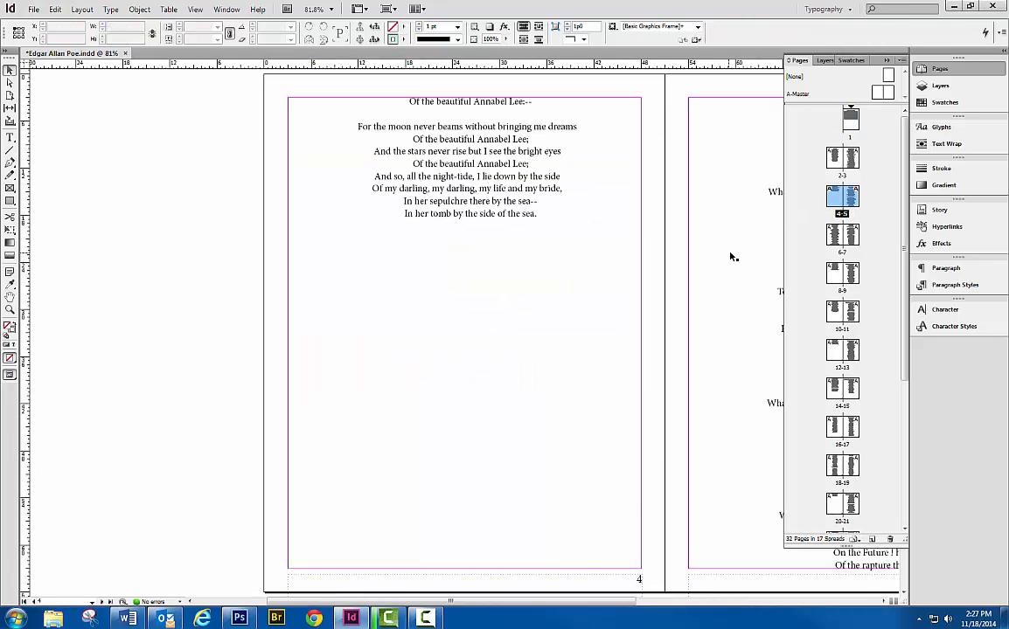
key(alt+Page_Down)
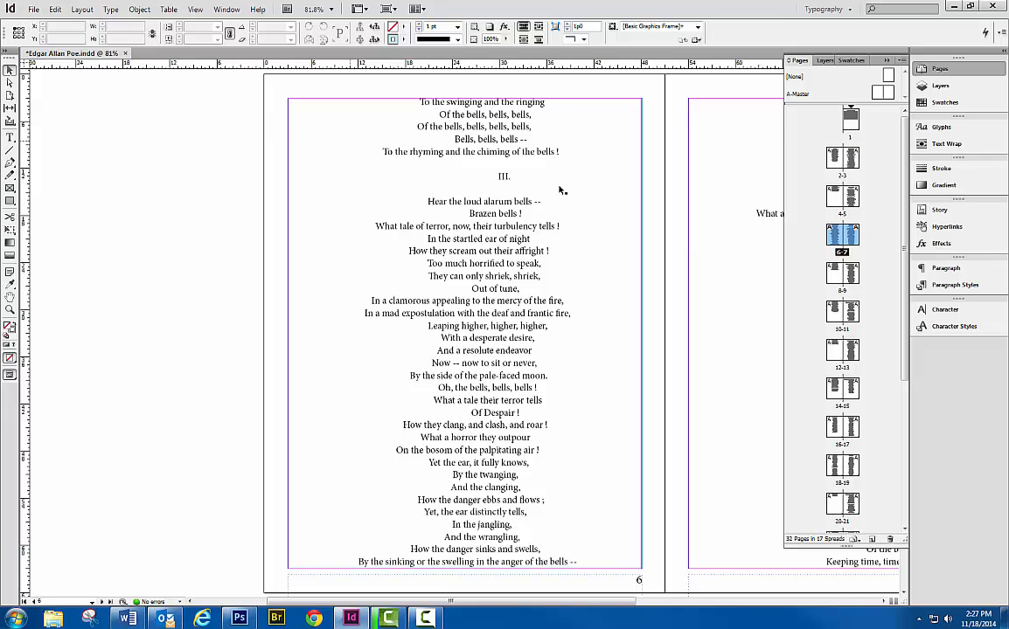
double_click(852, 124)
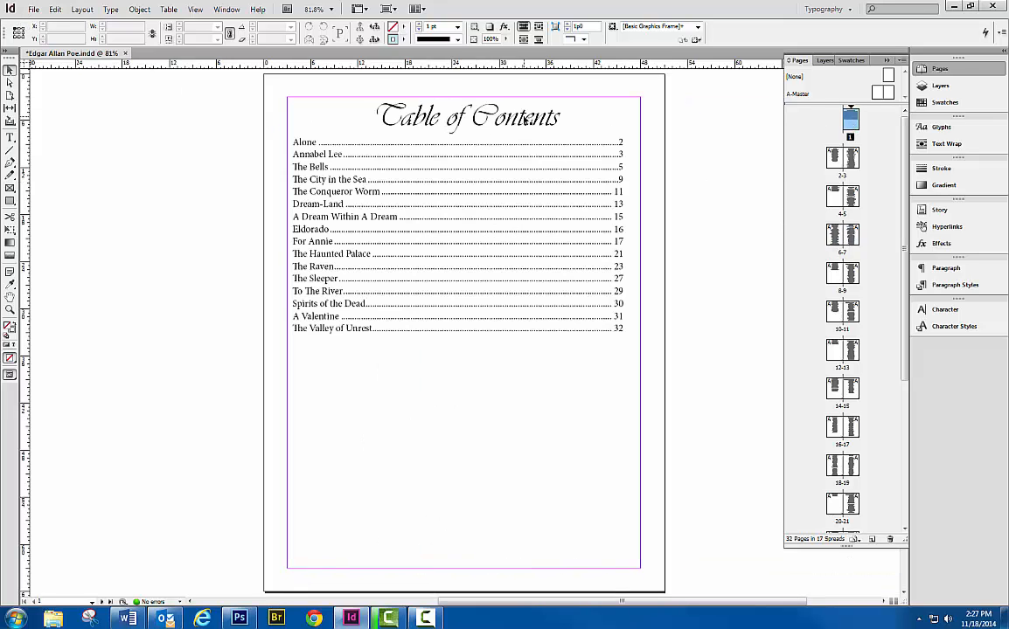
- Start exporting the document to the Desktop in EPUB format under the file name Edgar Allan Poe
click(32, 9)
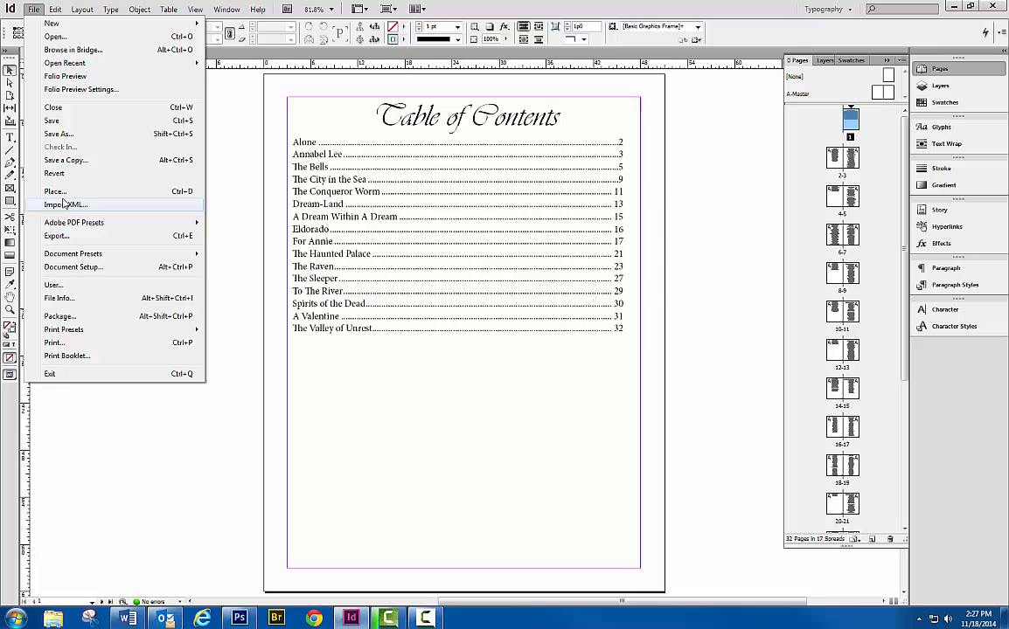
click(61, 238)
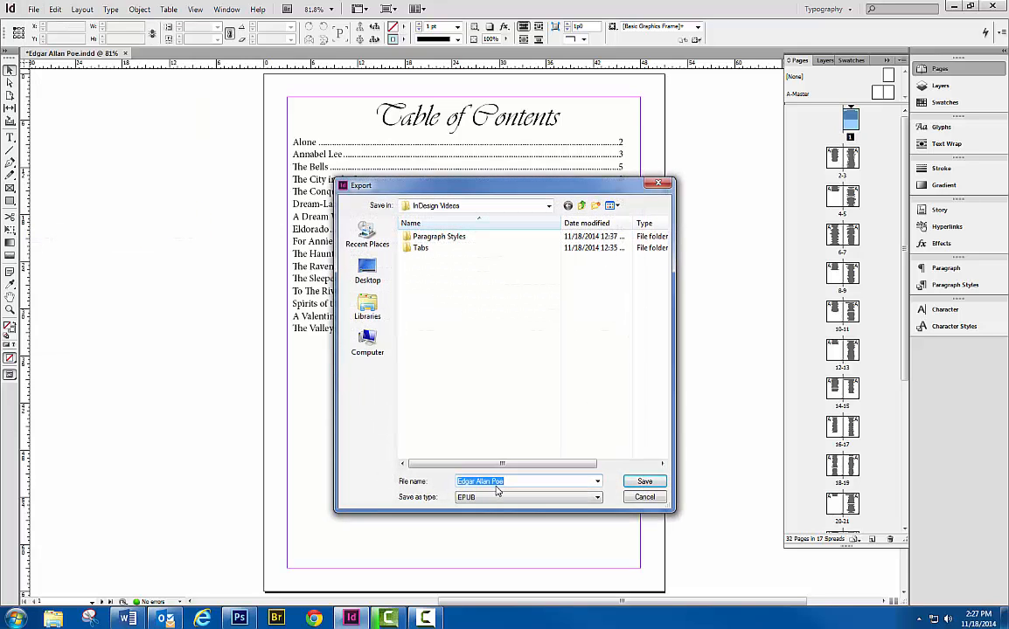
click(367, 271)
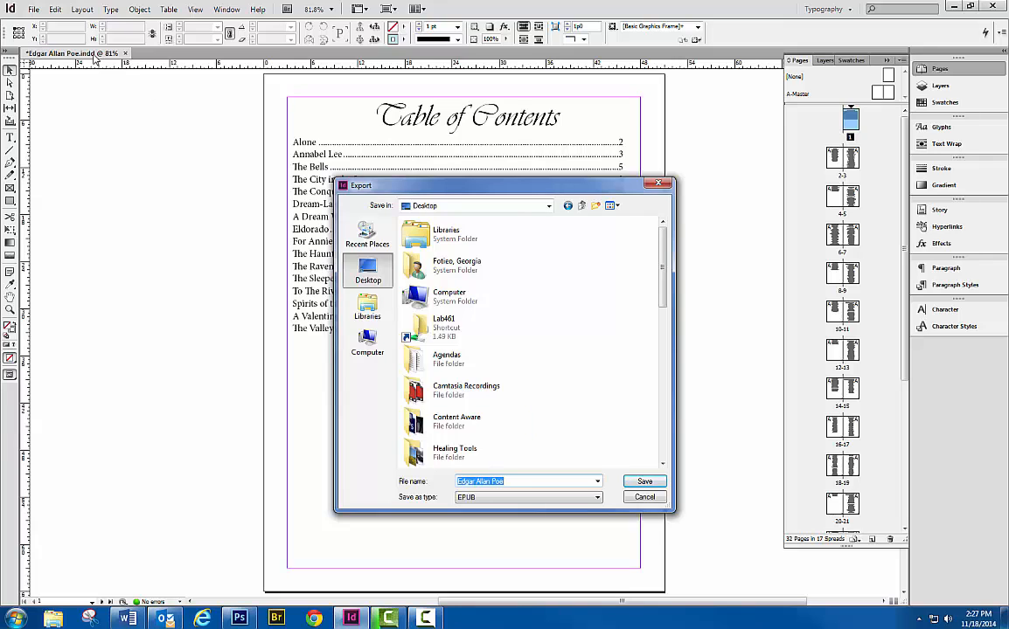
click(472, 497)
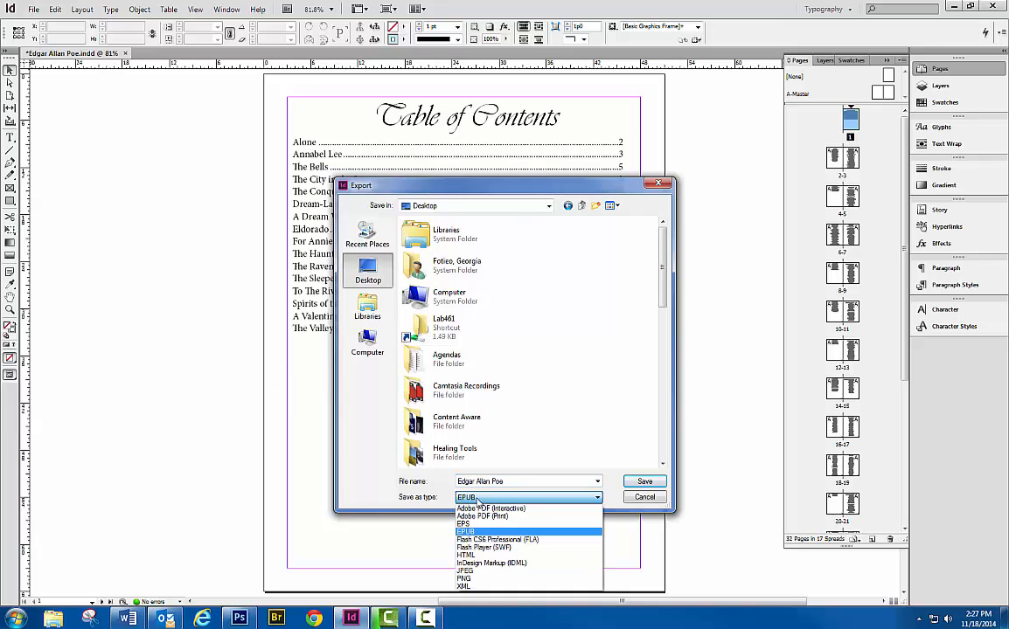
click(476, 532)
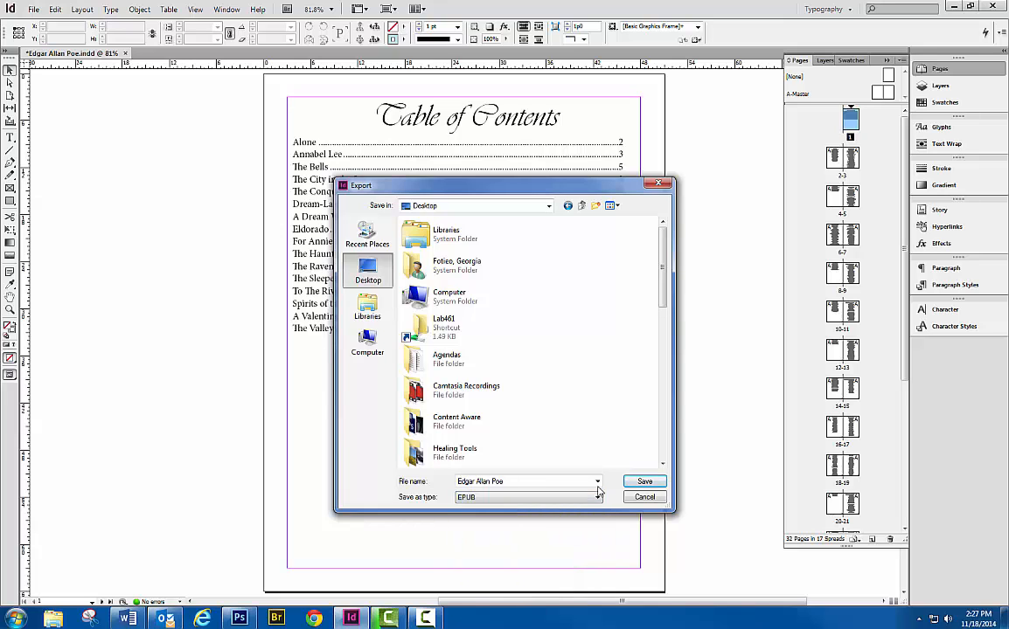
click(647, 481)
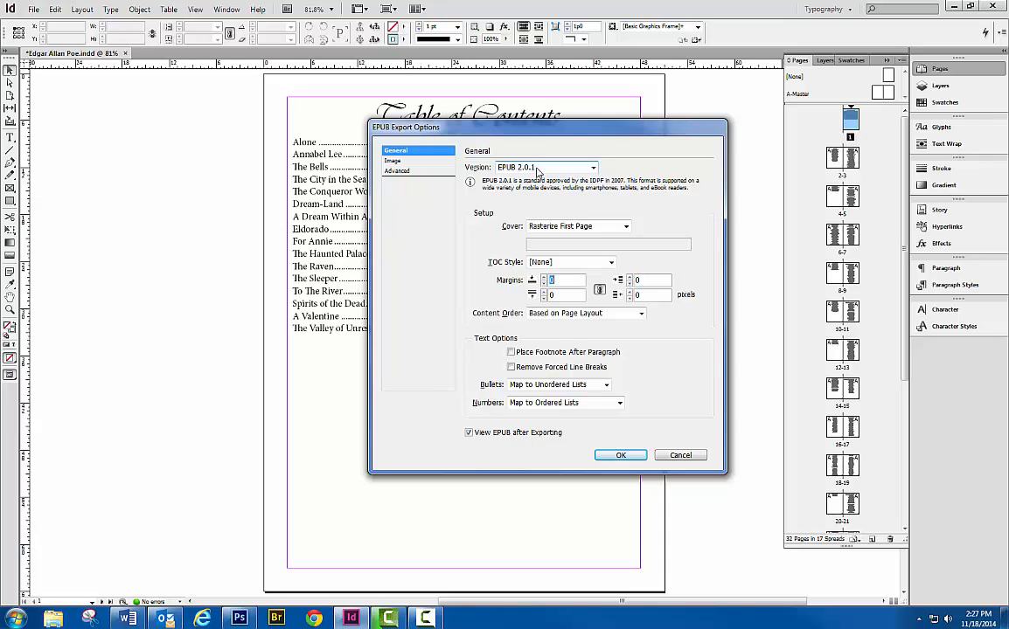
- Set the EPUB cover to come from a file and browse to the EPub folder inside Digital Media 2 on the H: drive
click(566, 229)
click(552, 259)
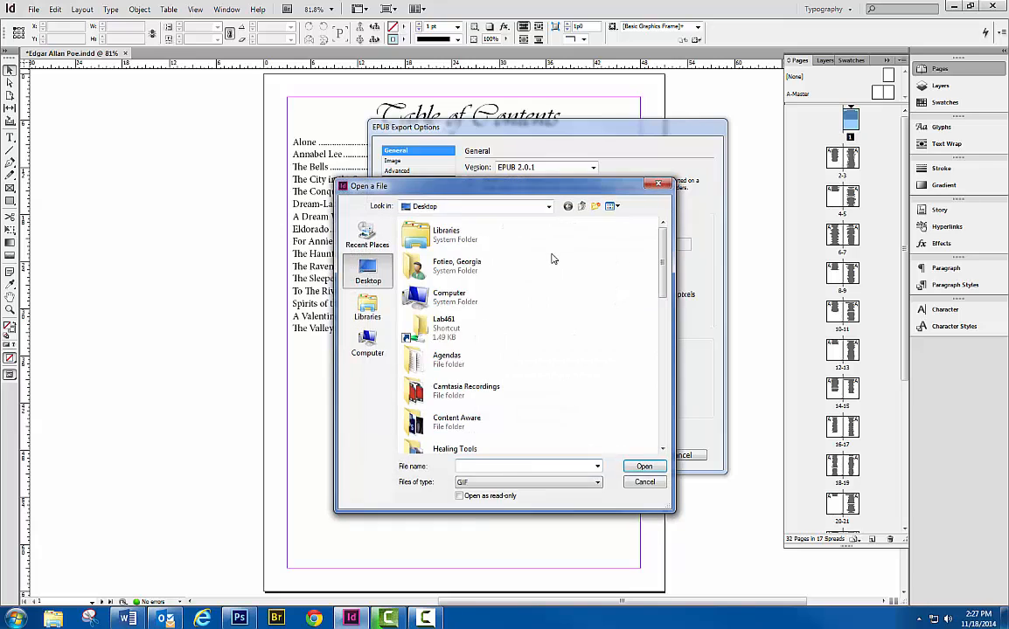
click(368, 342)
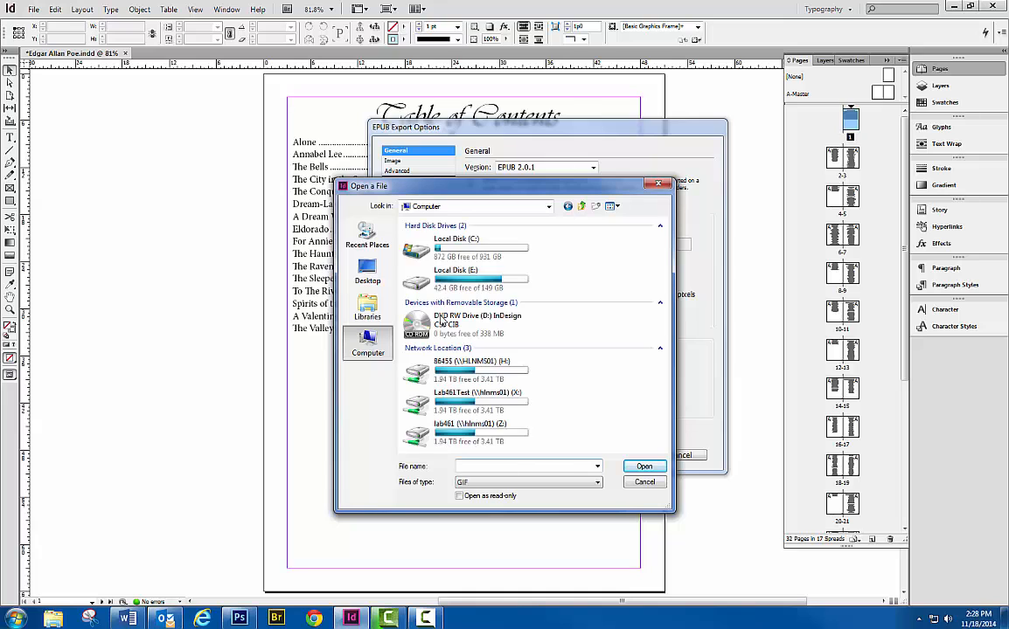
double_click(468, 364)
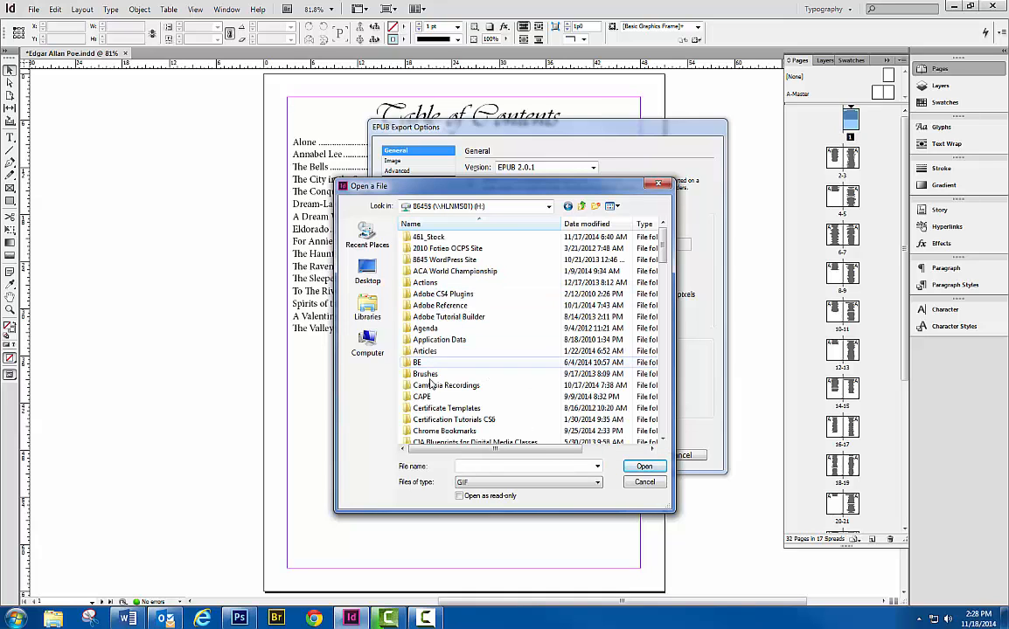
drag(663, 245, 662, 316)
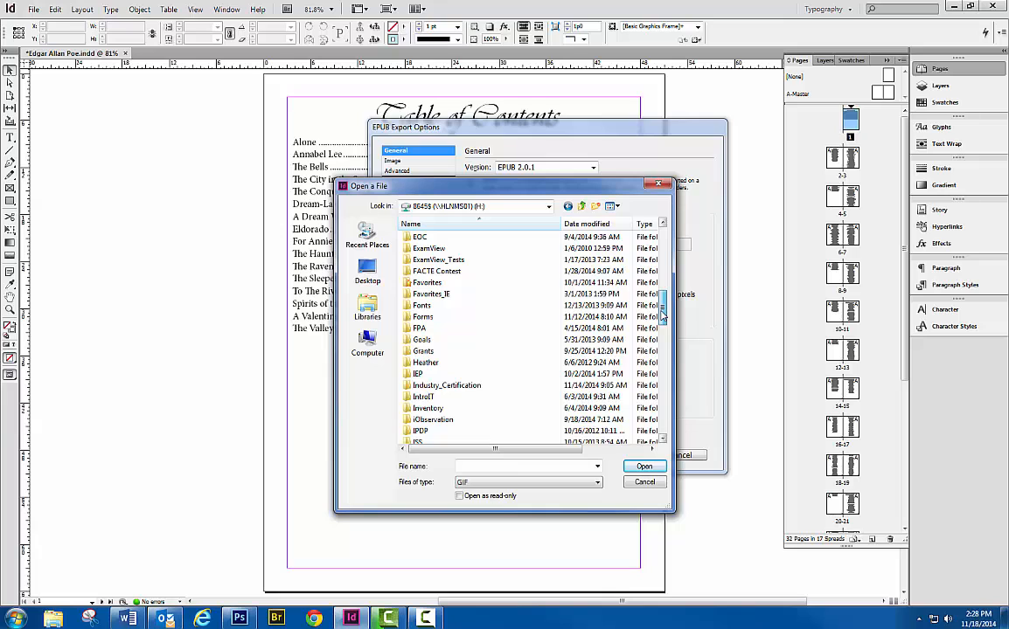
scroll(662, 306, up, 4)
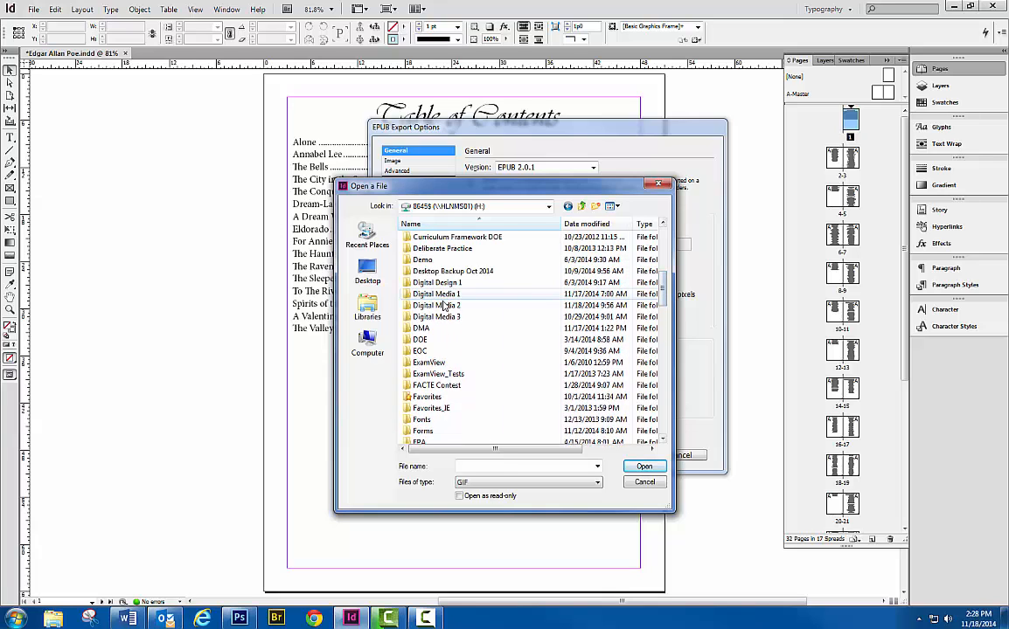
double_click(445, 306)
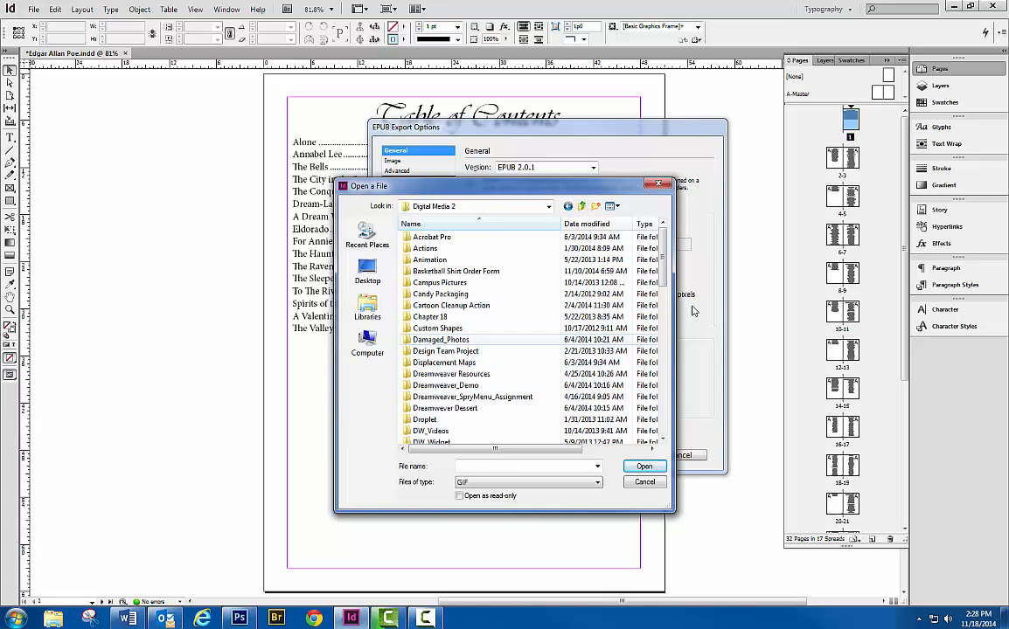
drag(663, 269, 662, 304)
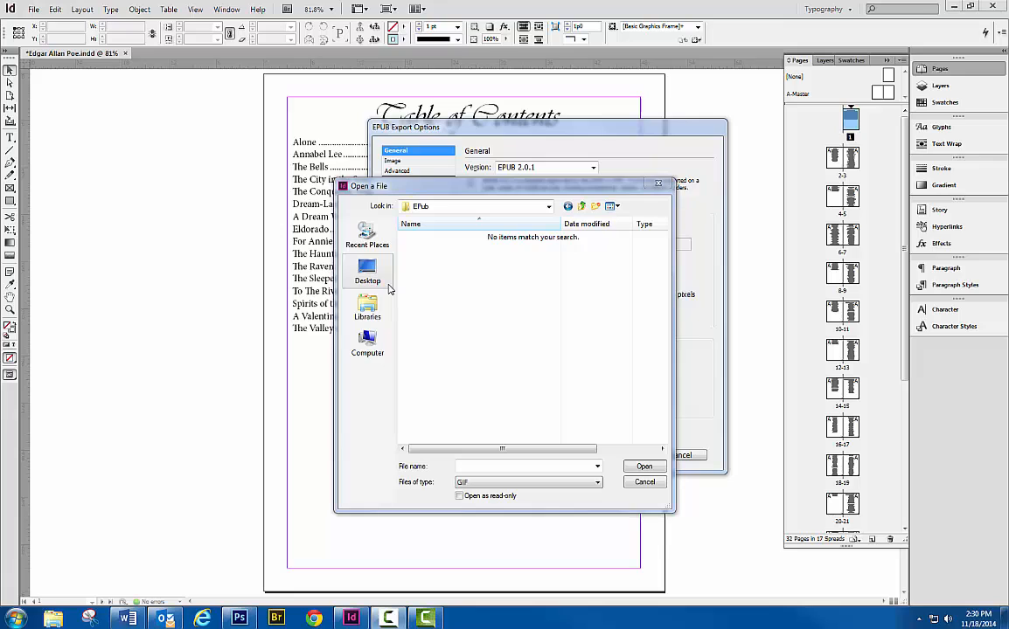
- Filter the cover files to JPEG and choose Poe Cover as the cover image
click(470, 486)
click(466, 505)
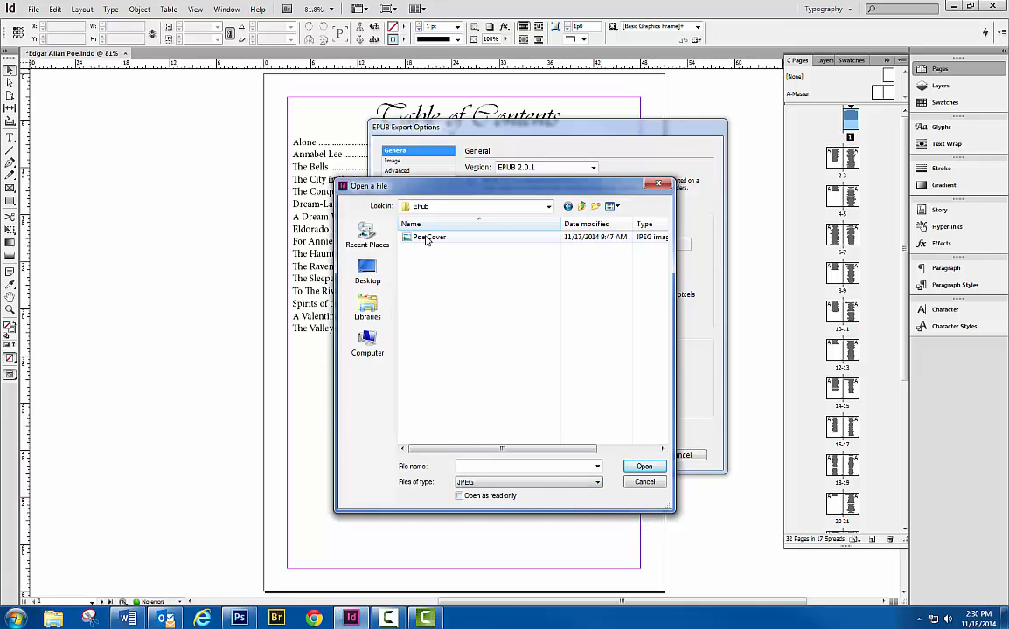
click(426, 238)
click(647, 470)
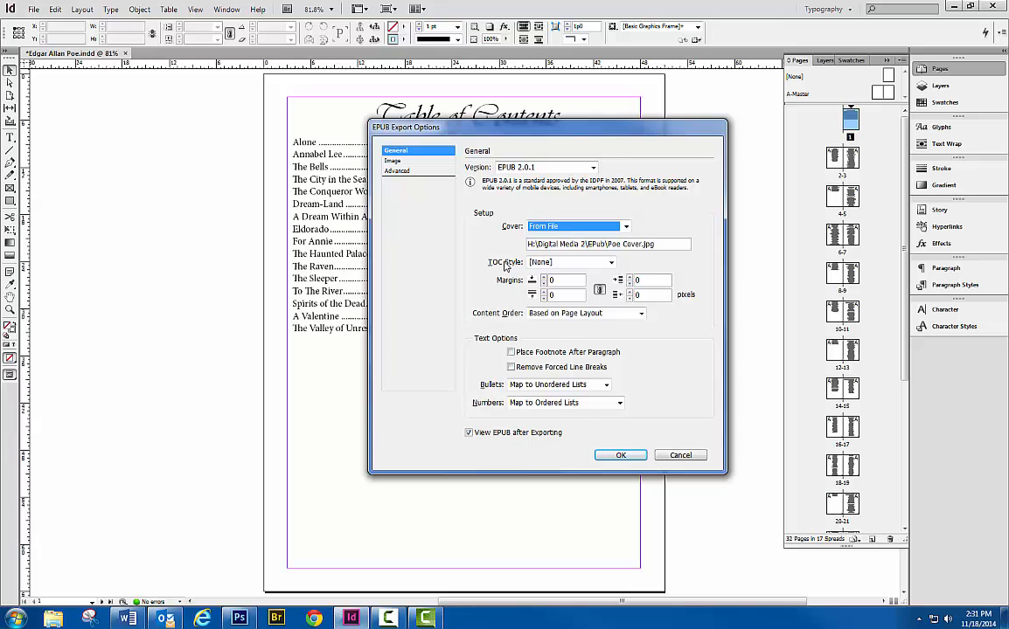
- Set the EPUB's TOC style to Poe TOC
click(606, 262)
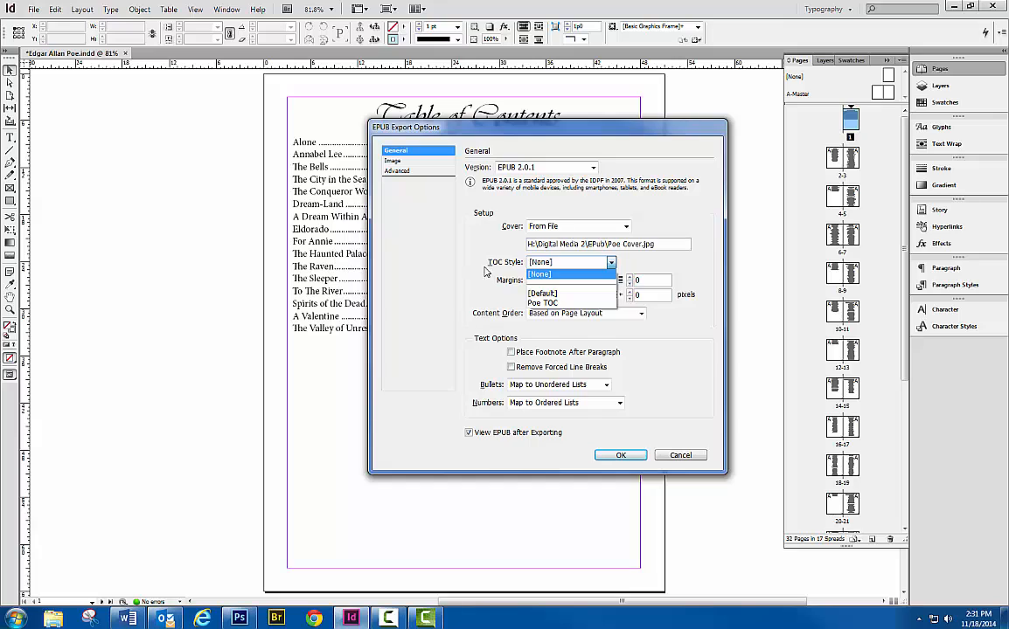
click(523, 131)
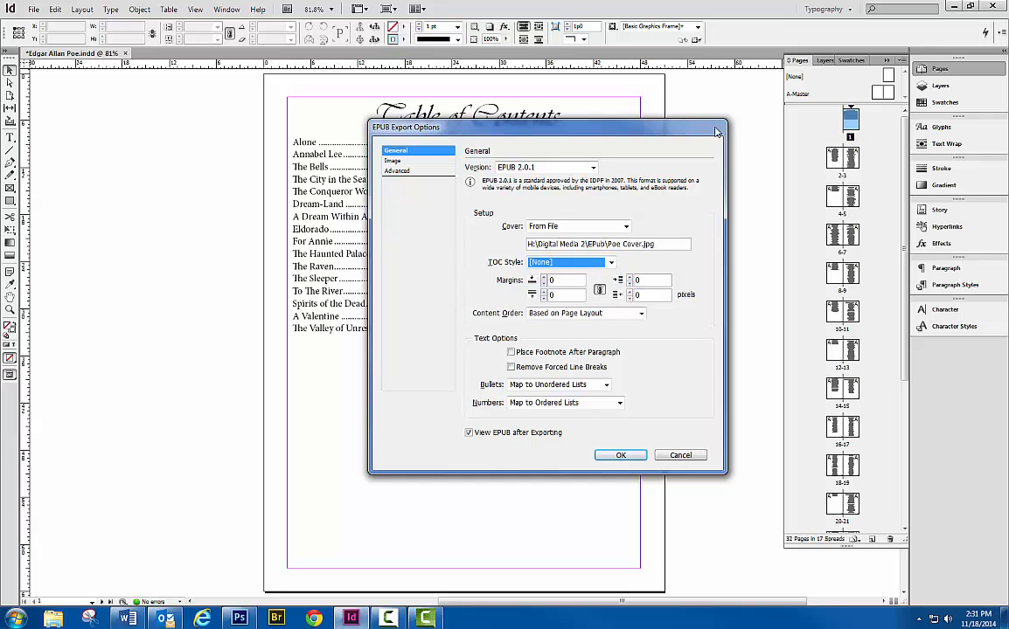
click(608, 262)
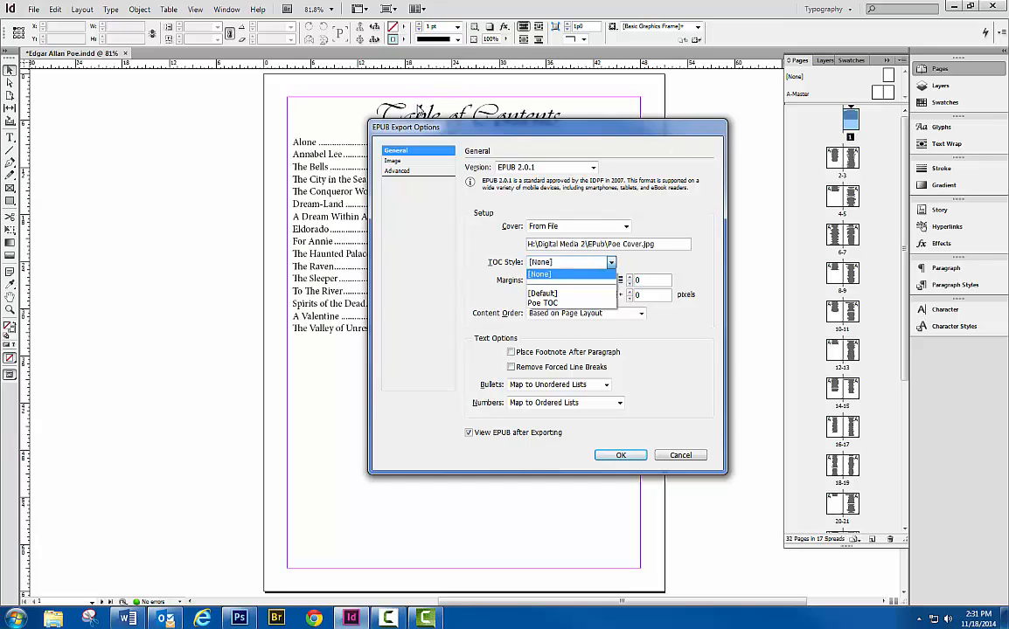
click(544, 303)
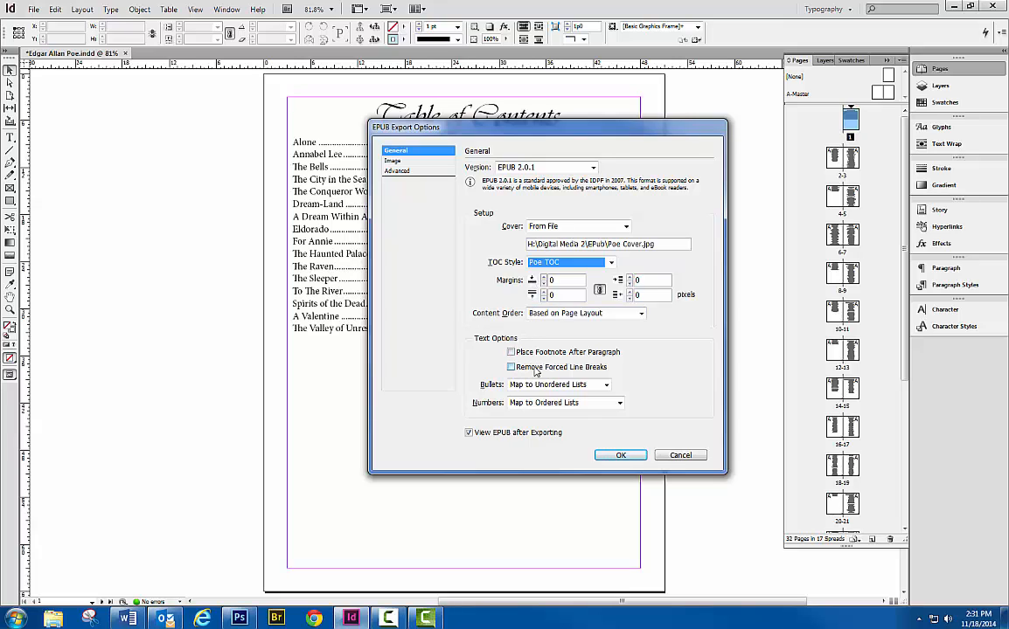
- Enable removal of forced line breaks, with bullets mapped to unordered lists and numbers mapped to ordered lists
click(511, 367)
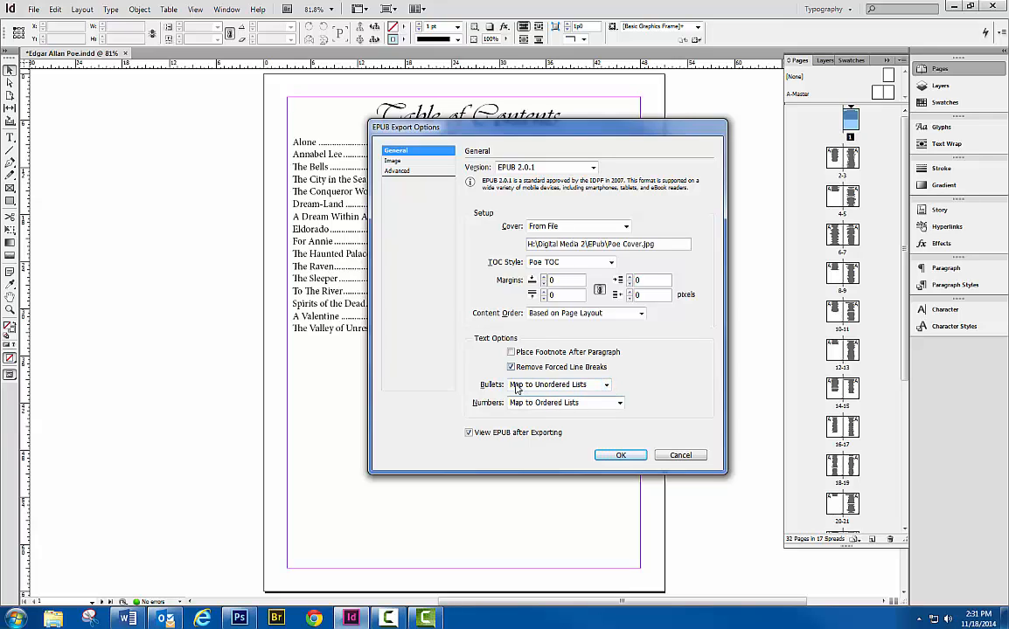
click(606, 386)
click(568, 396)
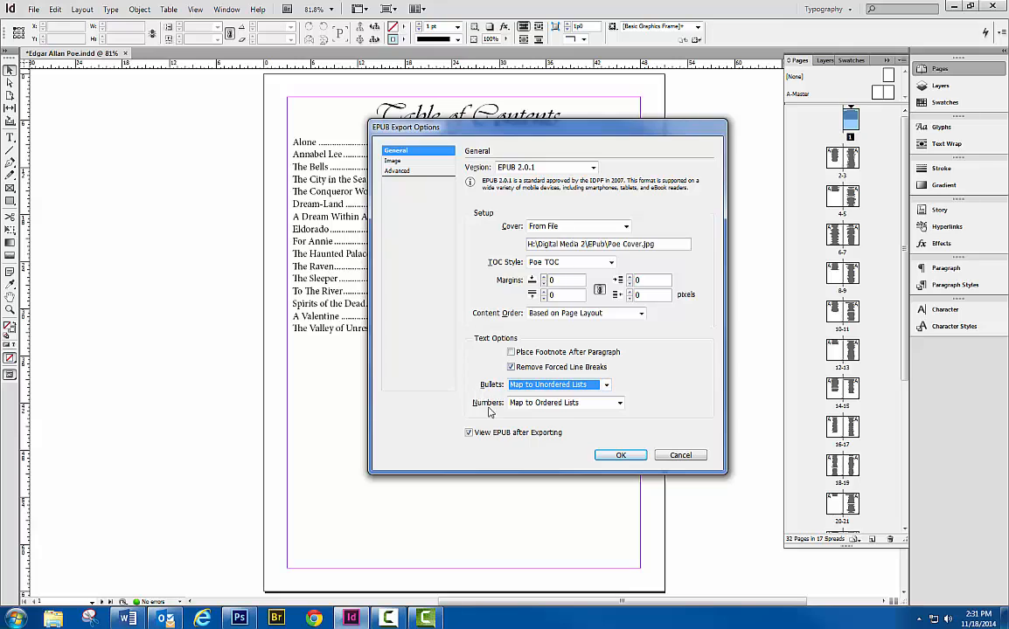
click(555, 405)
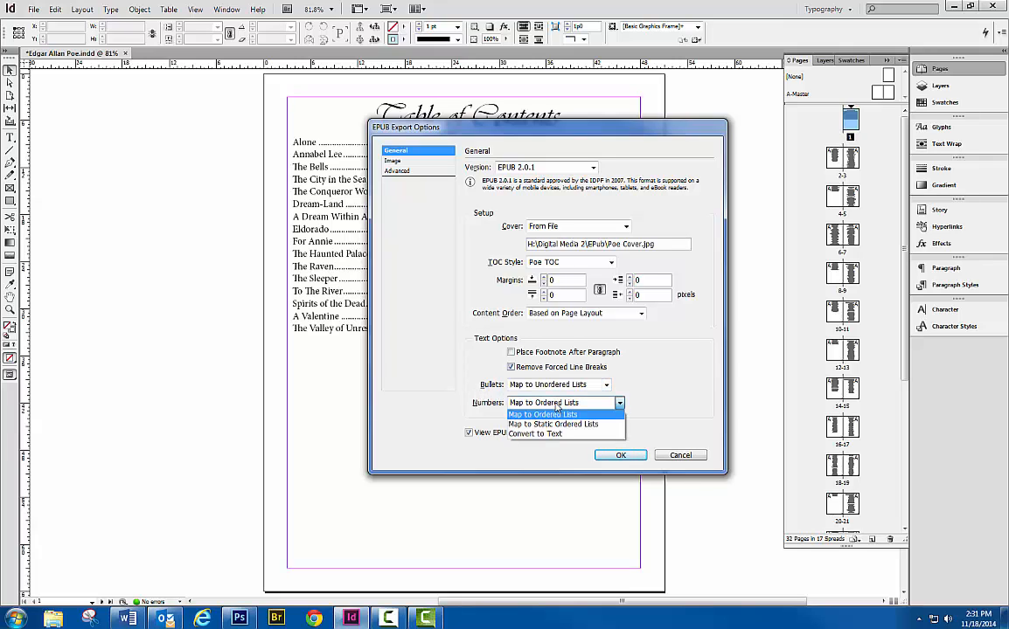
click(556, 413)
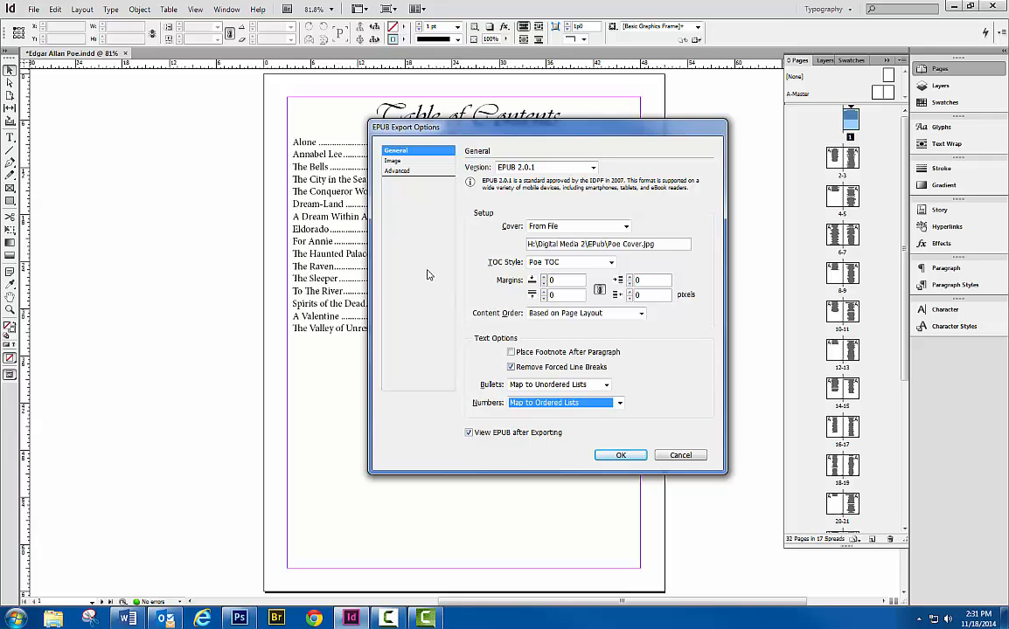
- Split the document by the Poem title paragraph style in the advanced options and run the EPUB export
click(399, 171)
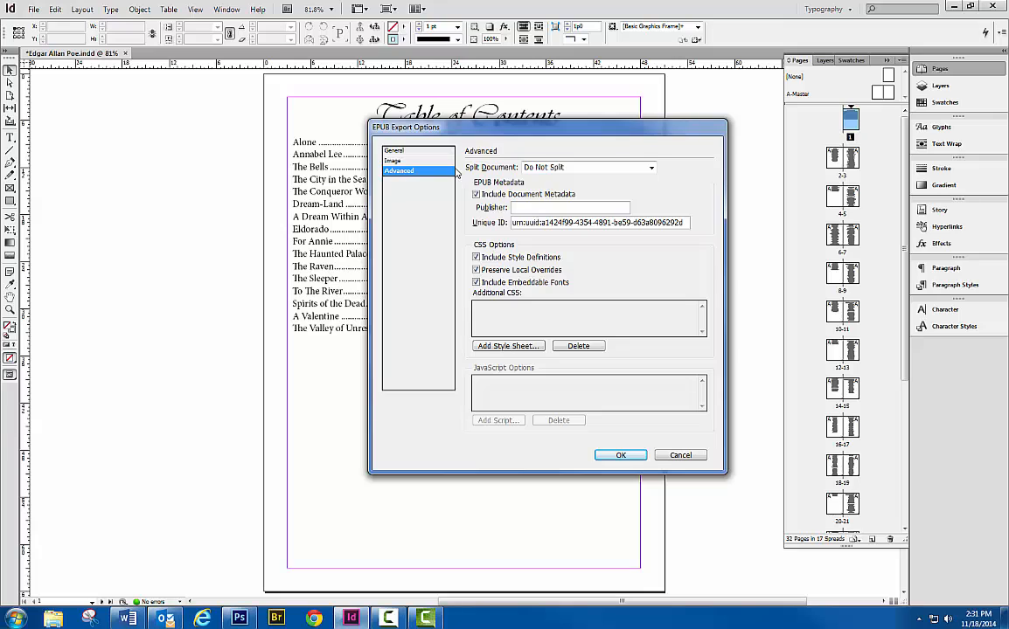
click(550, 167)
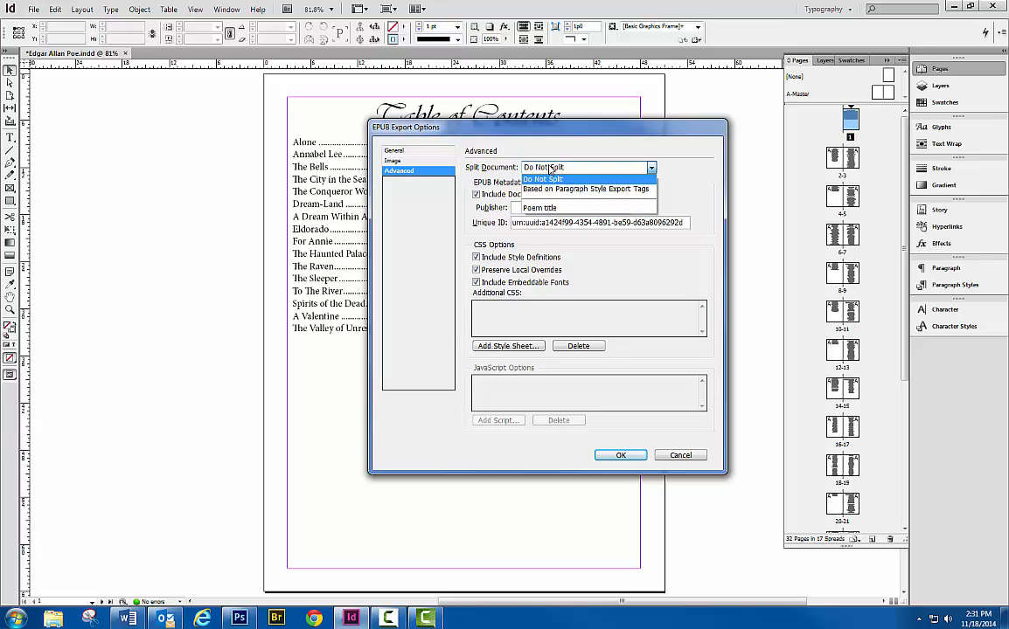
click(549, 210)
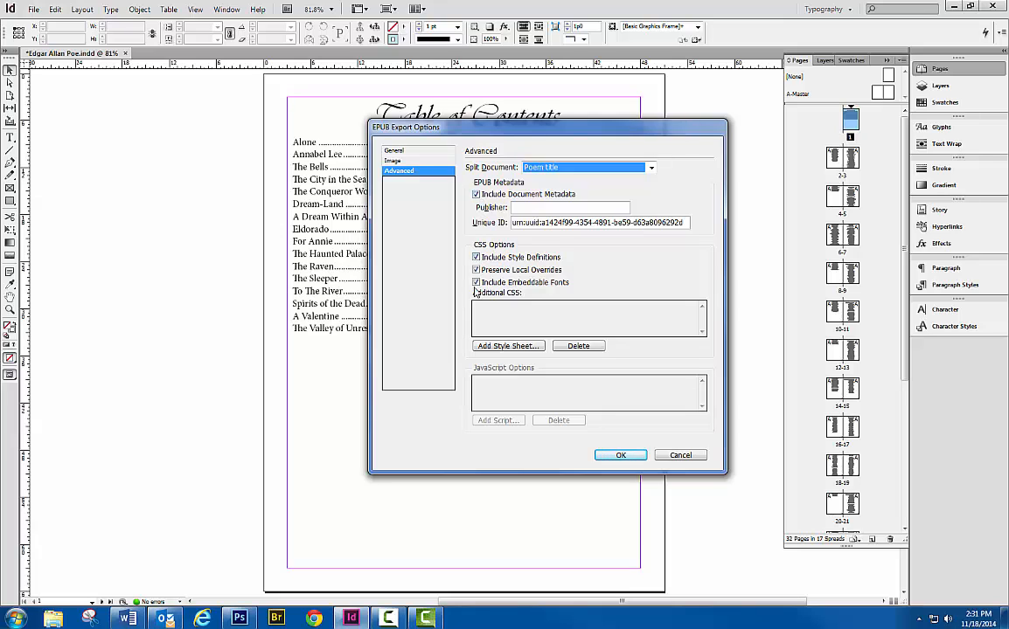
click(622, 455)
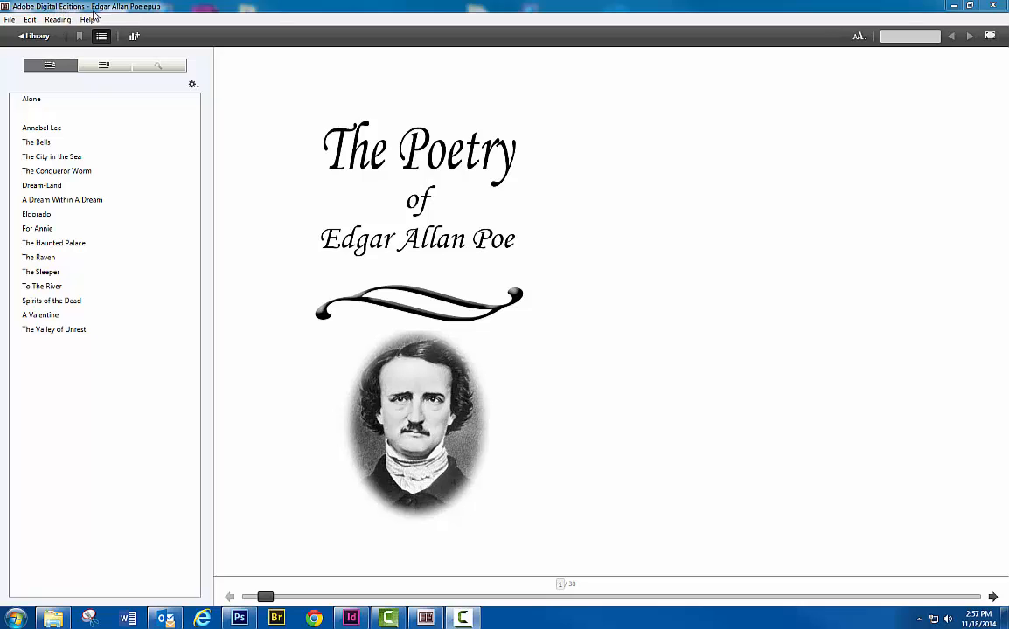
- Page forward through the exported EPUB in Adobe Digital Editions from the cover to the Dream-Land poem to check its layout
click(992, 597)
click(992, 597)
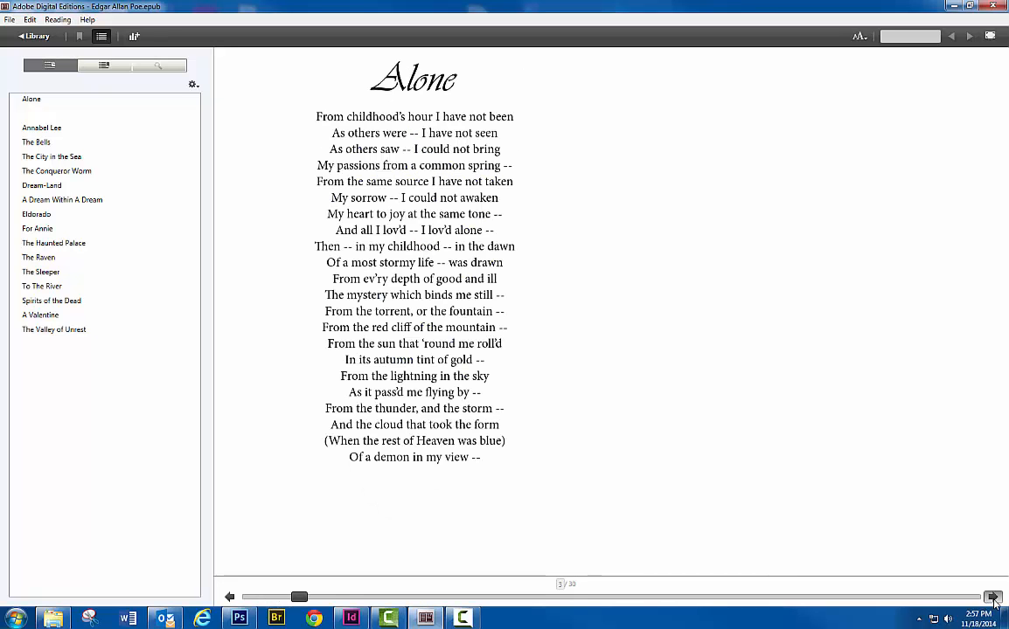
click(992, 597)
click(992, 597)
click(992, 597)
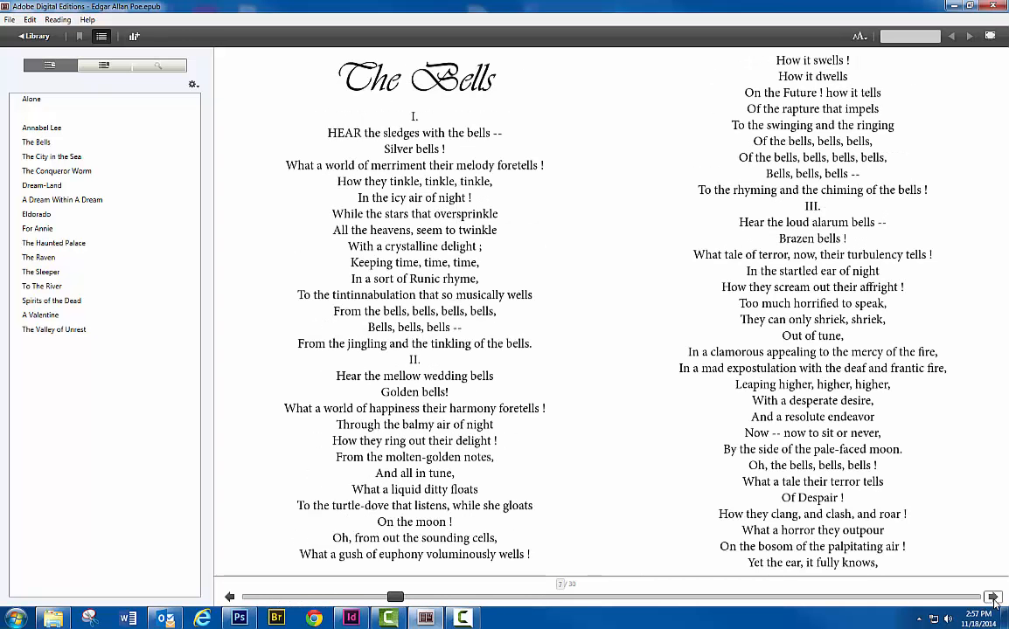
click(992, 597)
click(992, 597)
click(992, 597)
click(992, 597)
click(992, 597)
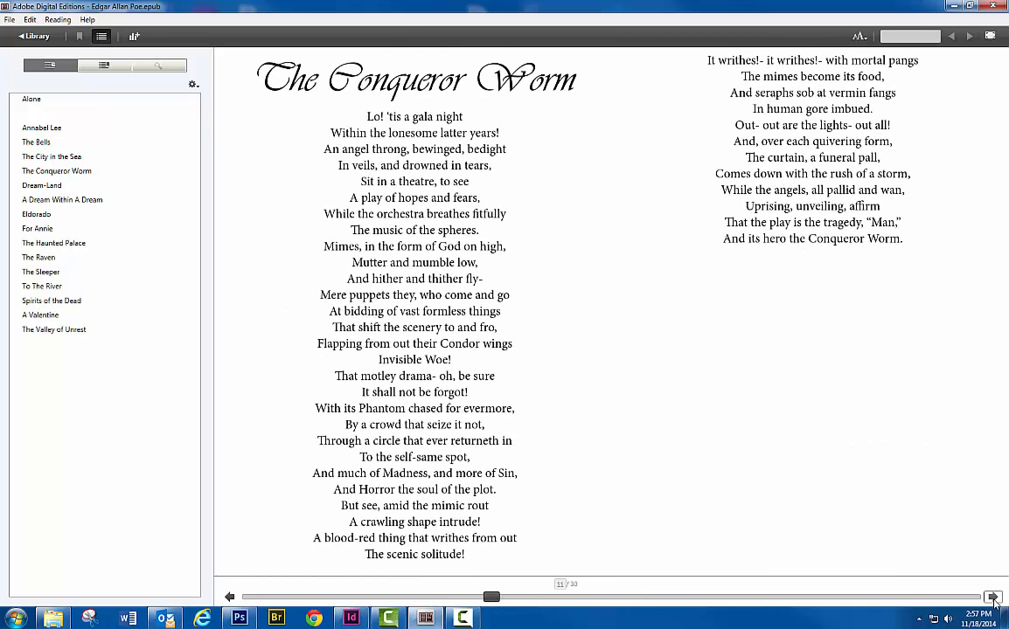
click(992, 597)
click(992, 597)
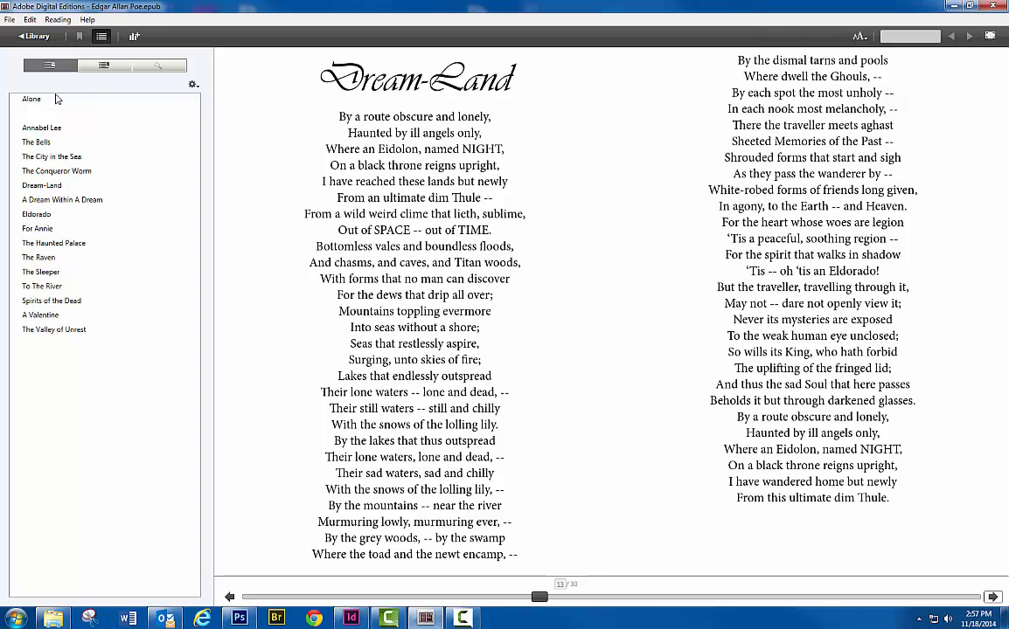
- Test the EPUB's contents links by visiting A Dream Within A Dream, The Haunted Palace, The Sleeper and Spirits of the Dead
click(101, 37)
click(101, 37)
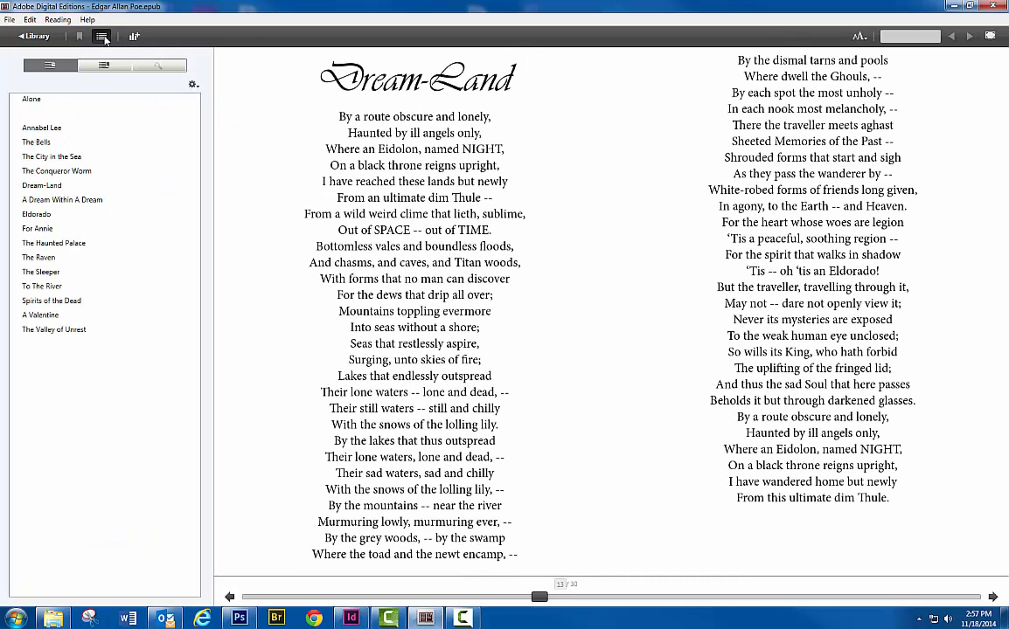
click(50, 200)
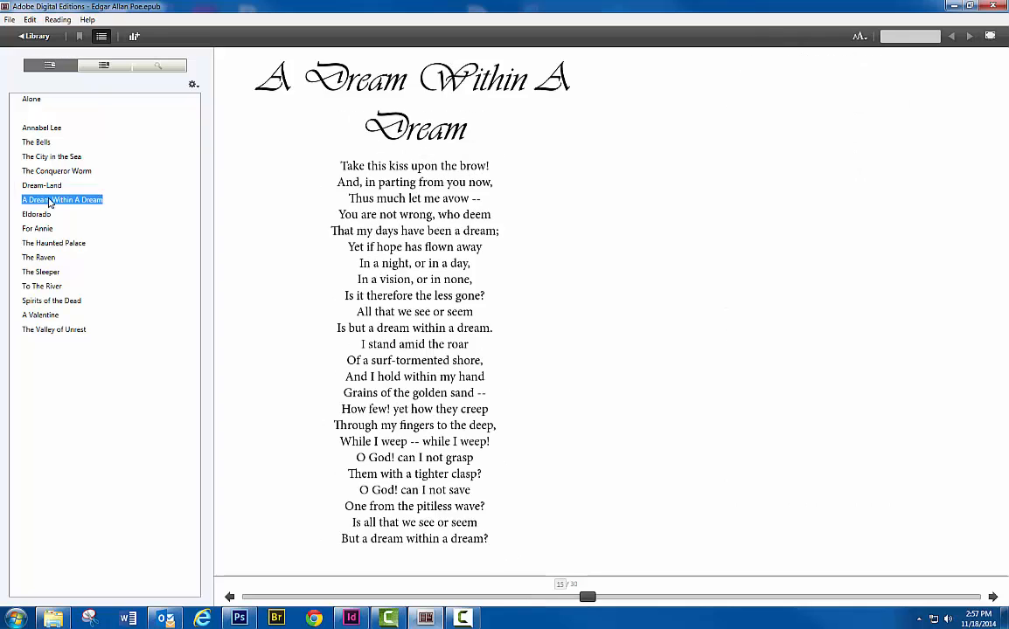
click(48, 243)
click(45, 272)
click(50, 301)
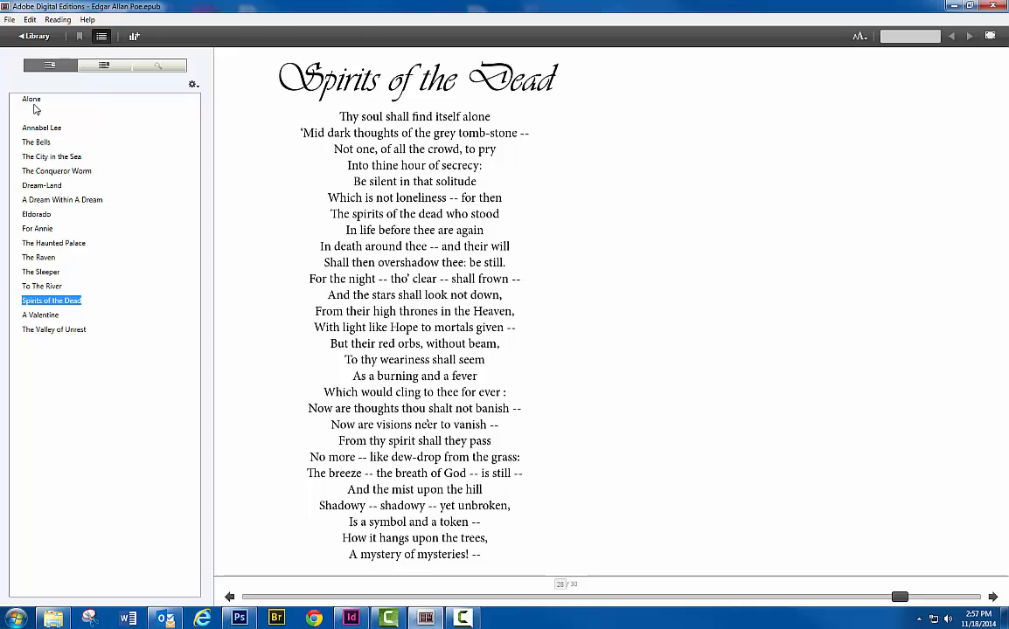
- Return to the library, copying Edgar Allan Poe.epub into it and suppressing further copy-to-library alerts
click(36, 37)
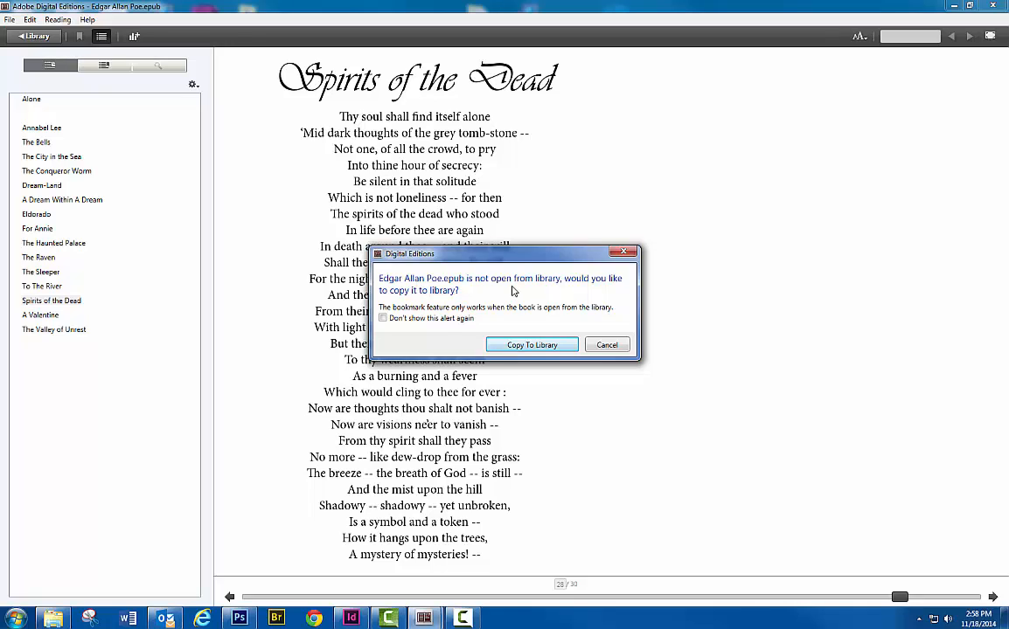
click(384, 320)
click(533, 346)
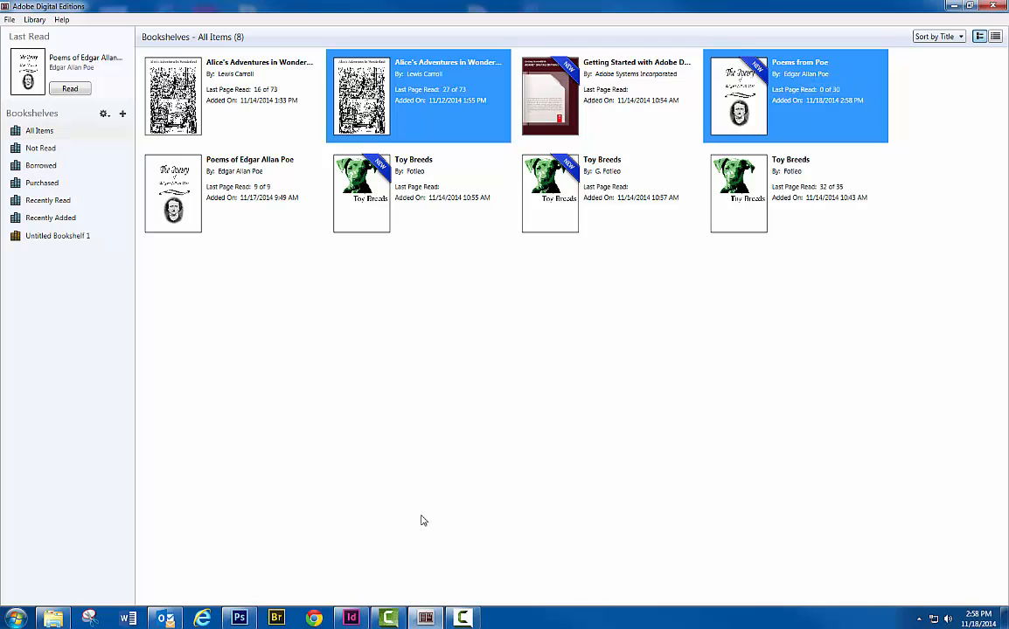
- Review the document's title and author metadata in InDesign, then switch back to Adobe Digital Editions and select the Poems from Poe book
click(350, 618)
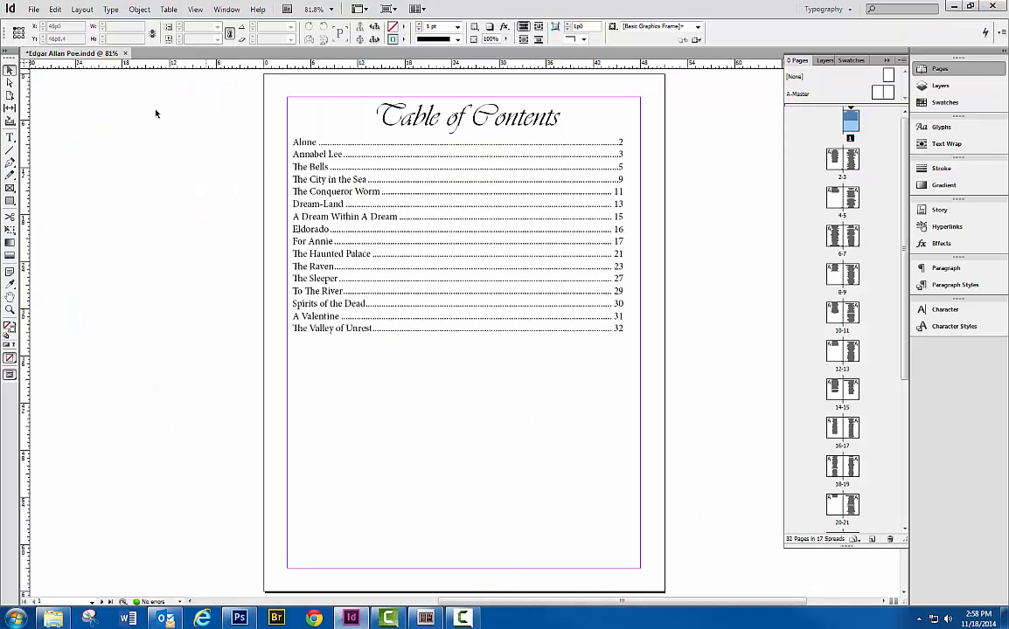
click(34, 9)
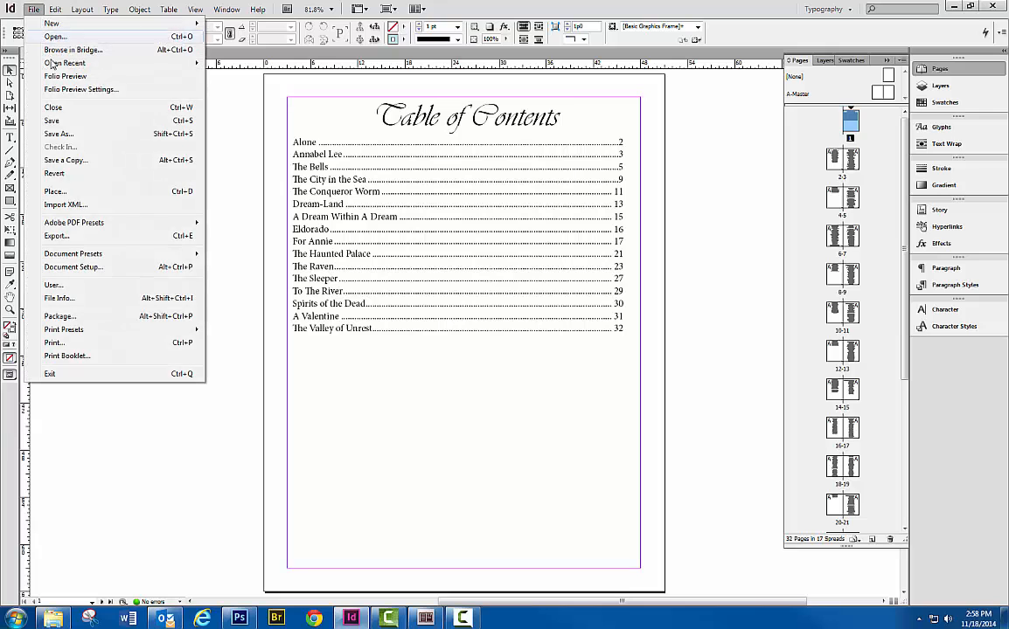
click(60, 298)
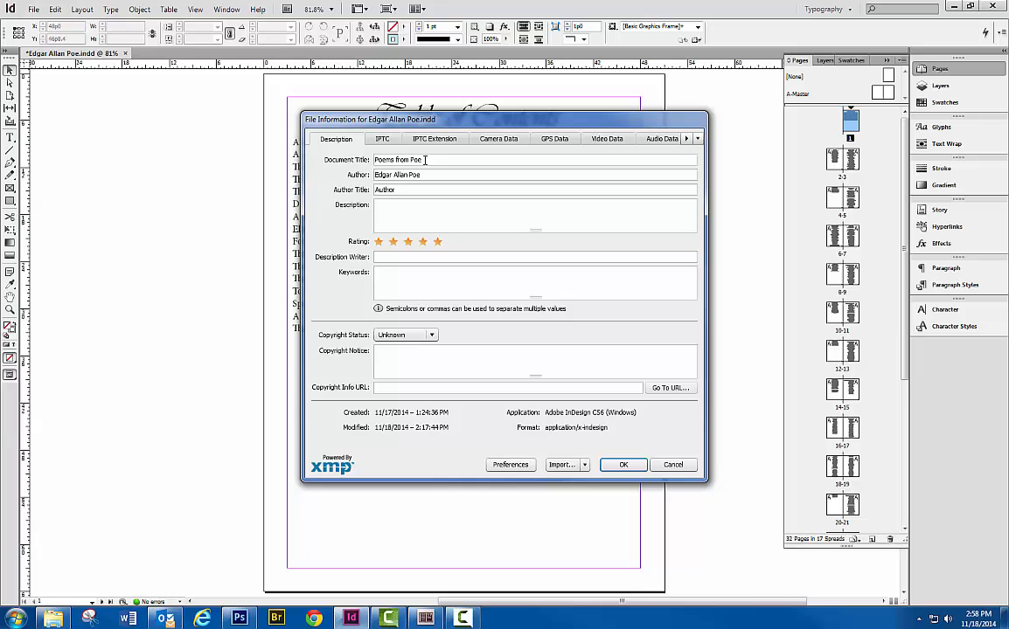
click(676, 466)
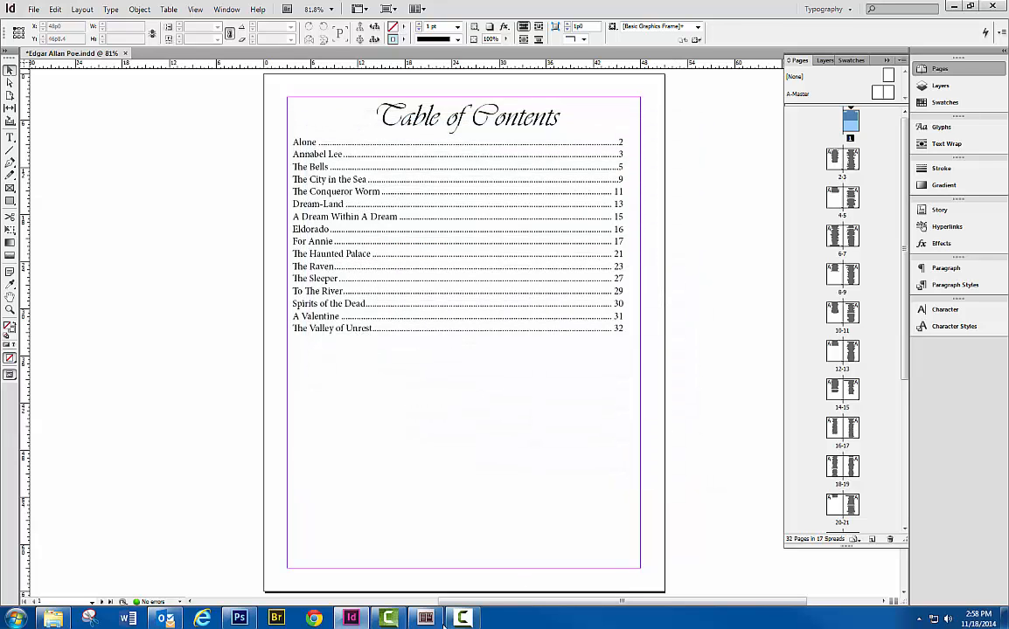
click(428, 618)
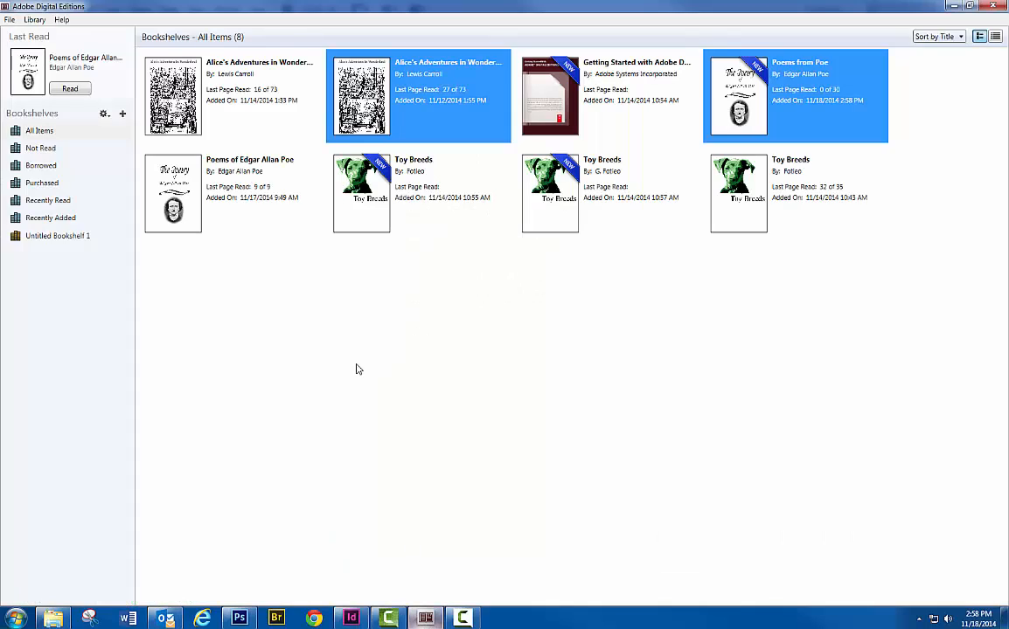
click(793, 100)
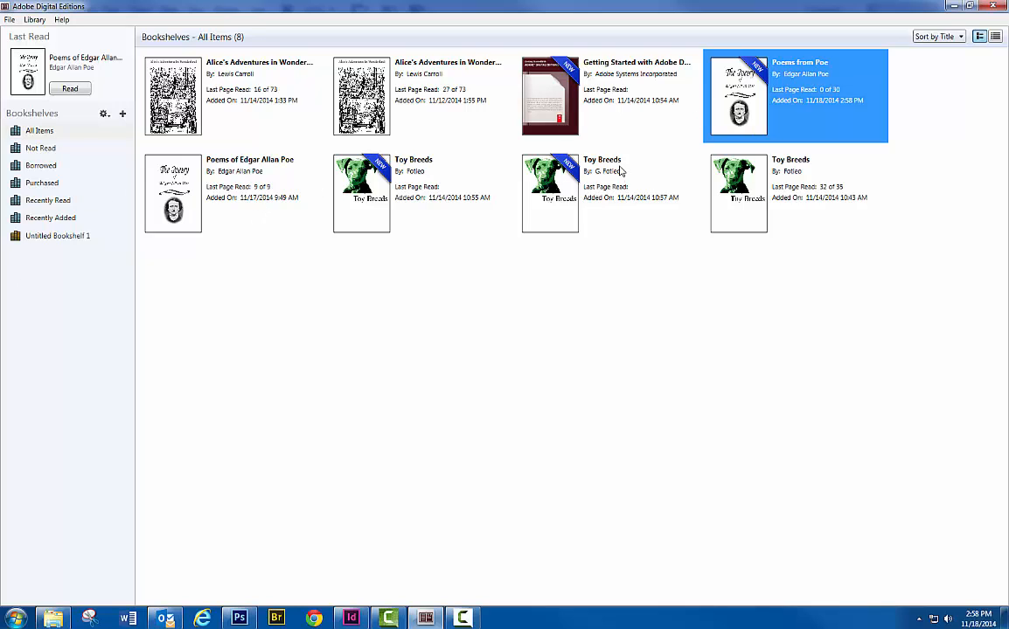
- Remove the older Poems of Edgar Allan Poe book from the library
click(158, 184)
right_click(167, 192)
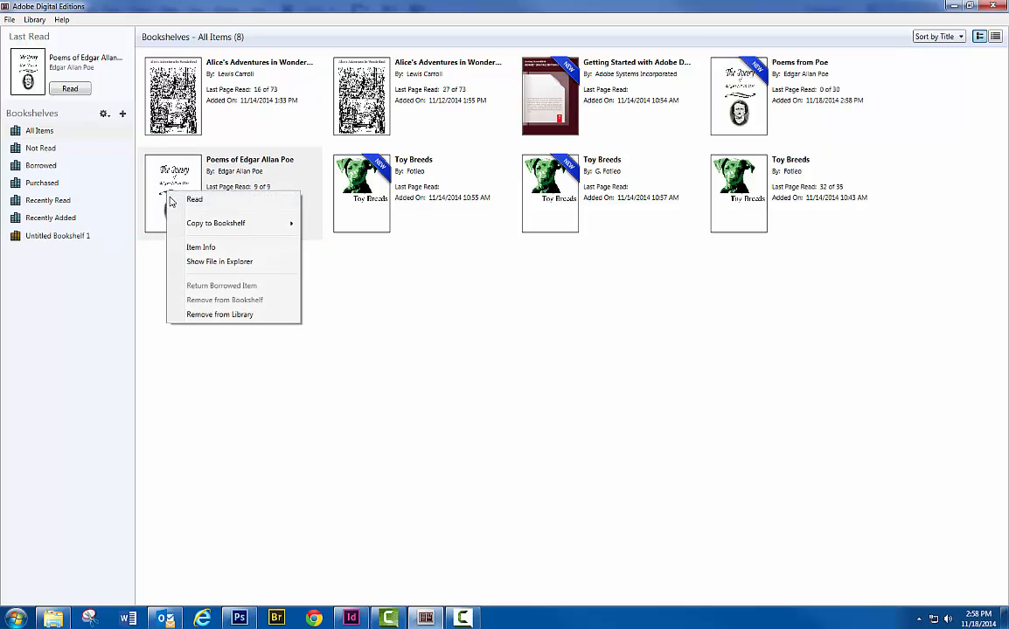
click(214, 315)
click(555, 350)
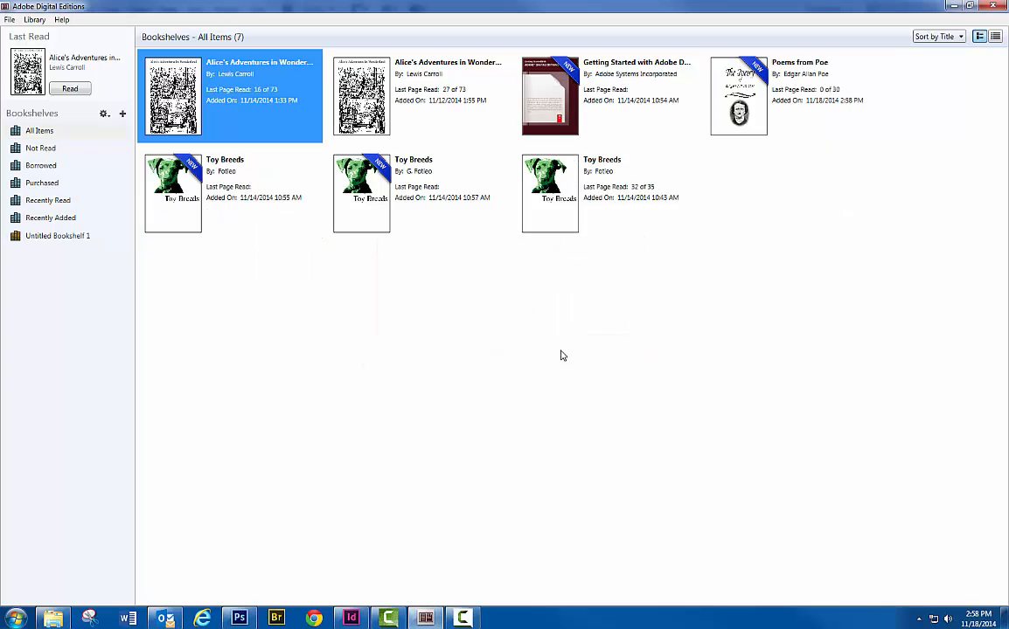